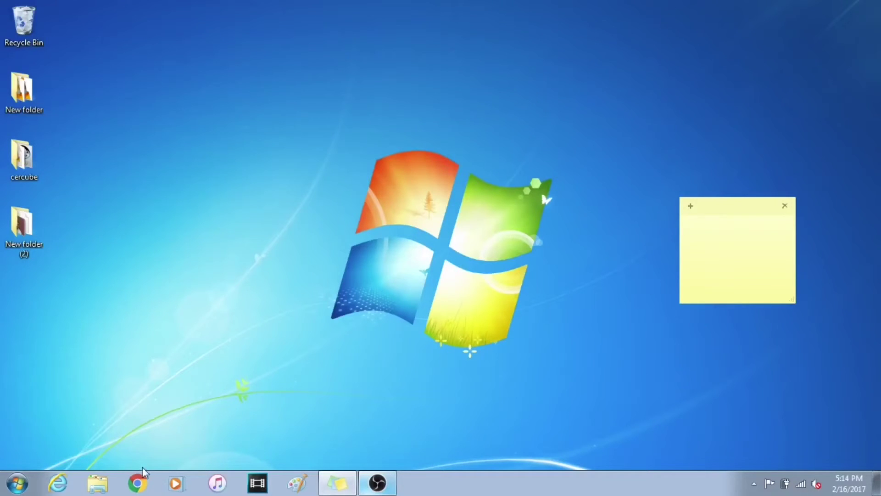
# Step: Start Chrome from the taskbar and close the extra loading tab, leaving one search page
pyautogui.click(138, 482)
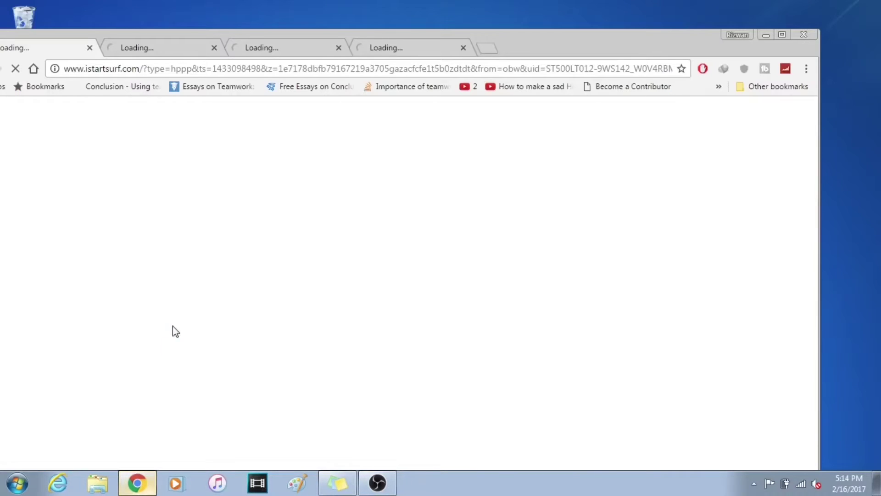
pyautogui.click(462, 49)
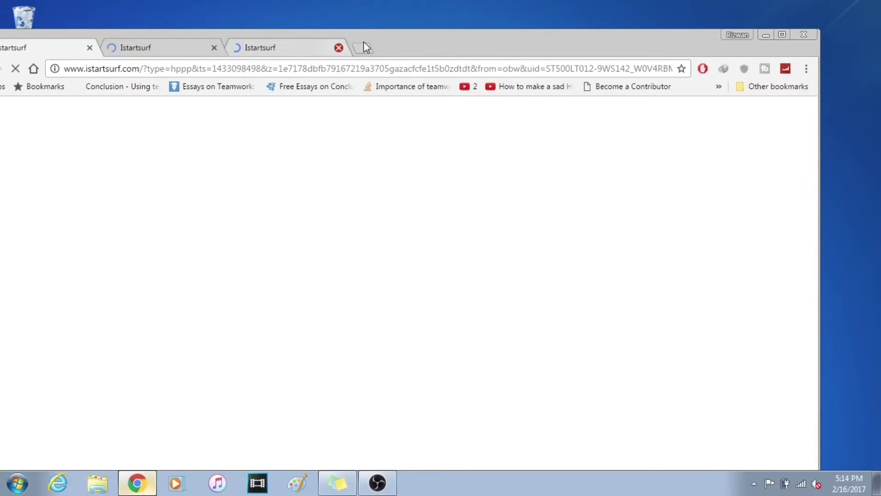
# Step: Maximize the window and navigate to cydiaimpactor.com via the address bar
pyautogui.doubleClick(433, 44)
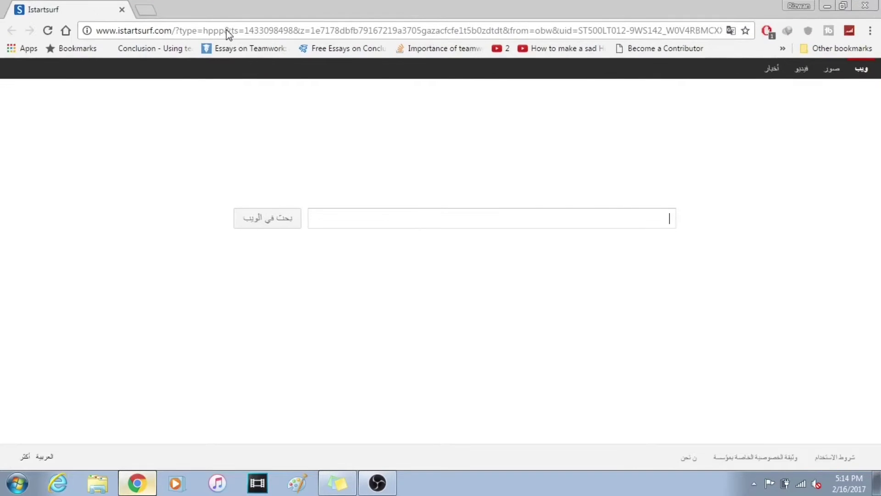
pyautogui.click(228, 35)
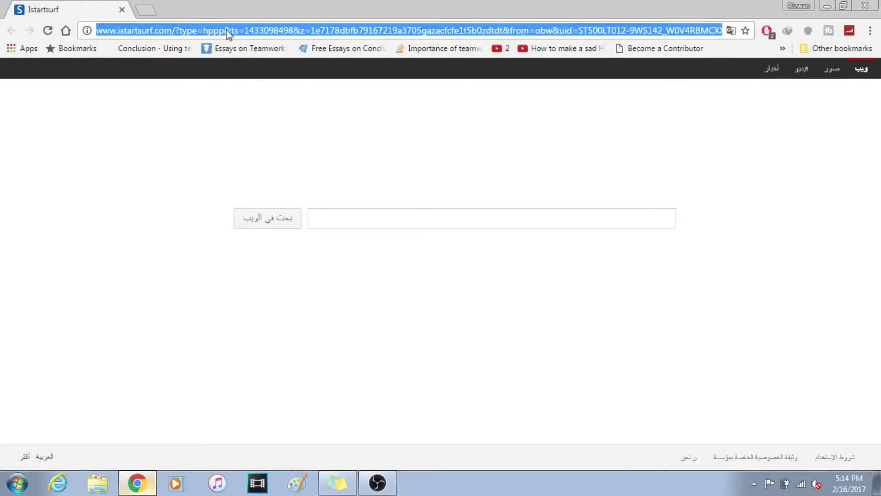
pyautogui.write('cydiaimpactor.com')
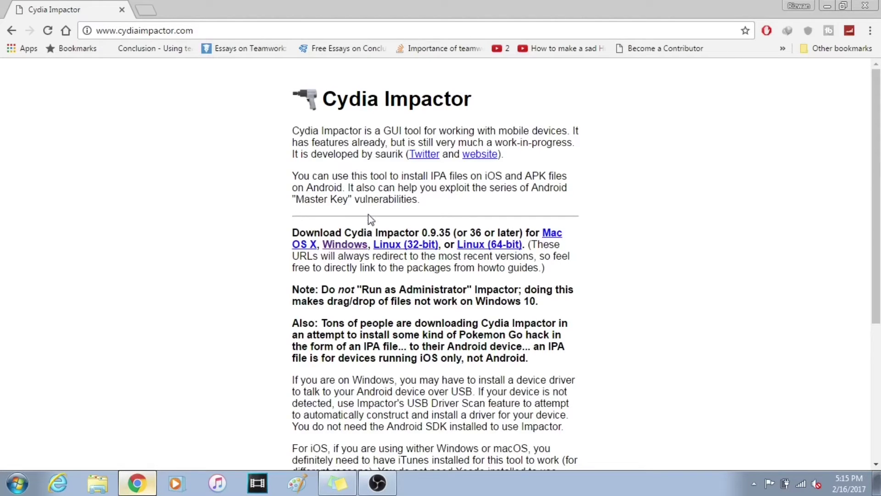
# Step: Save the Windows Impactor_0.9.38.zip link to the Desktop via Save link as
pyautogui.rightClick(348, 249)
pyautogui.click(387, 308)
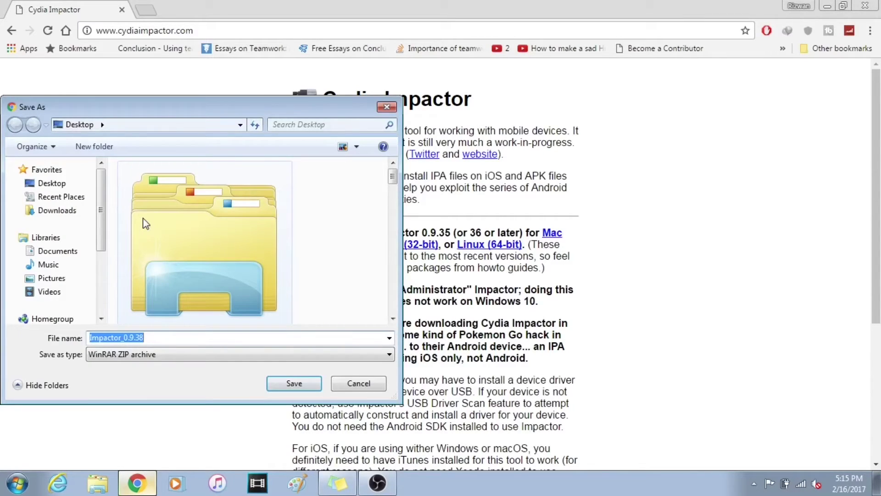
pyautogui.click(52, 184)
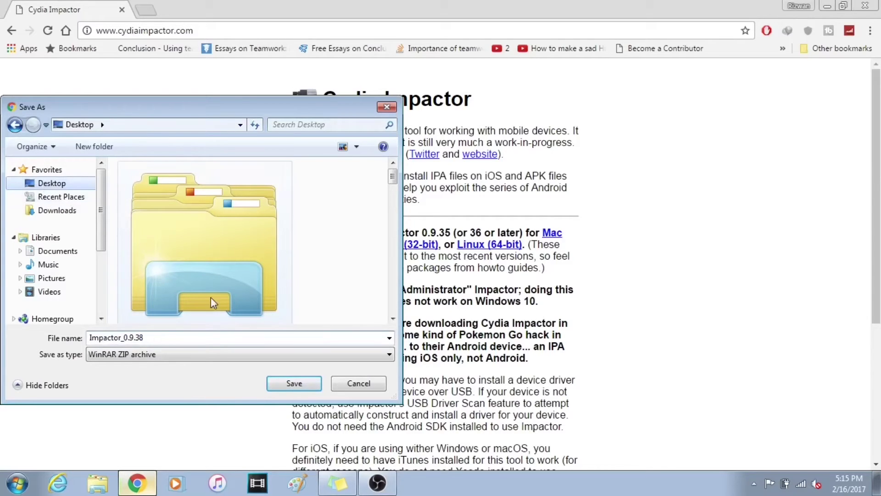
pyautogui.click(294, 384)
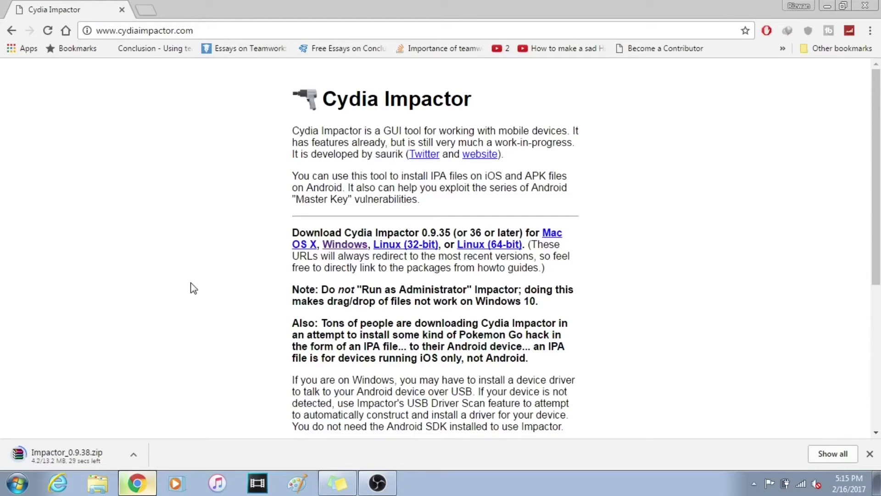
# Step: Navigate to hollr2099.net from the address bar
pyautogui.click(192, 36)
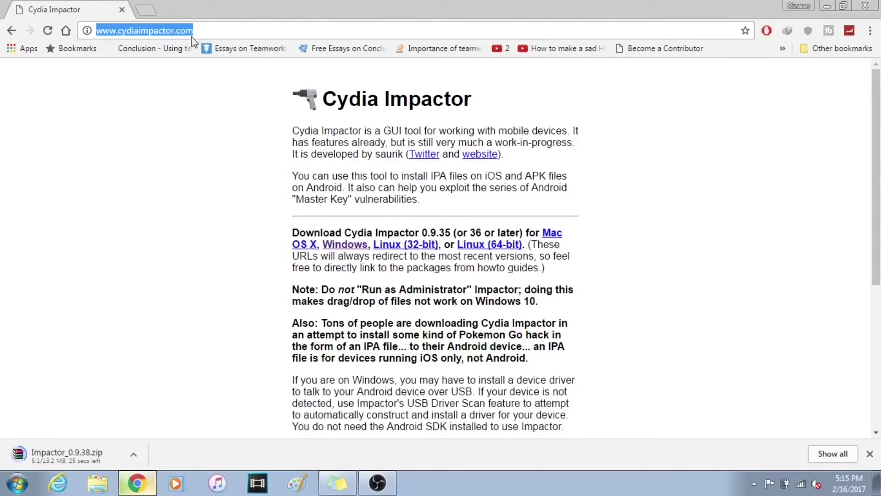
pyautogui.write('hollr2099.net')
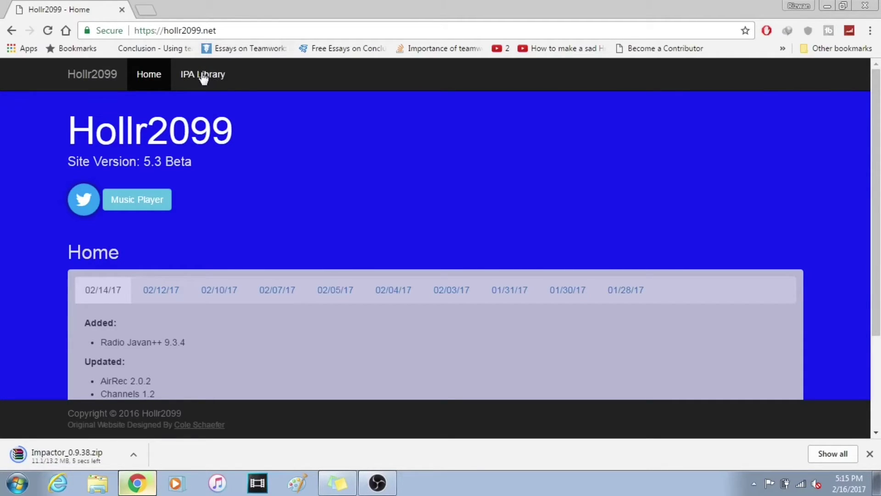
# Step: Enter the IPA Library from the site's navigation bar to browse the app cards
pyautogui.click(204, 74)
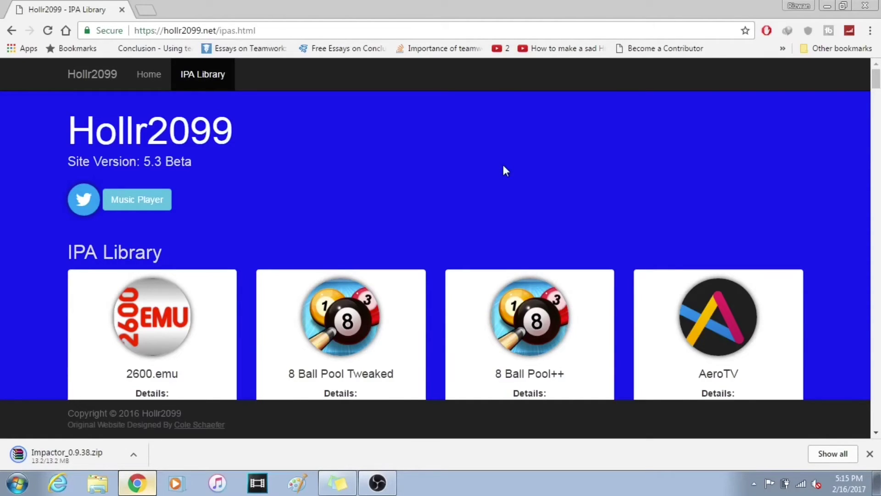
pyautogui.scroll(-1, 503, 171)
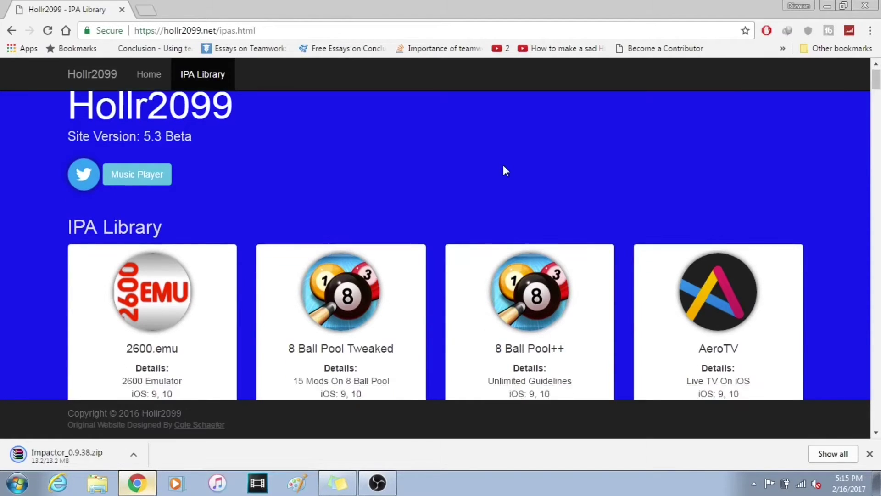
pyautogui.scroll(-1, 503, 171)
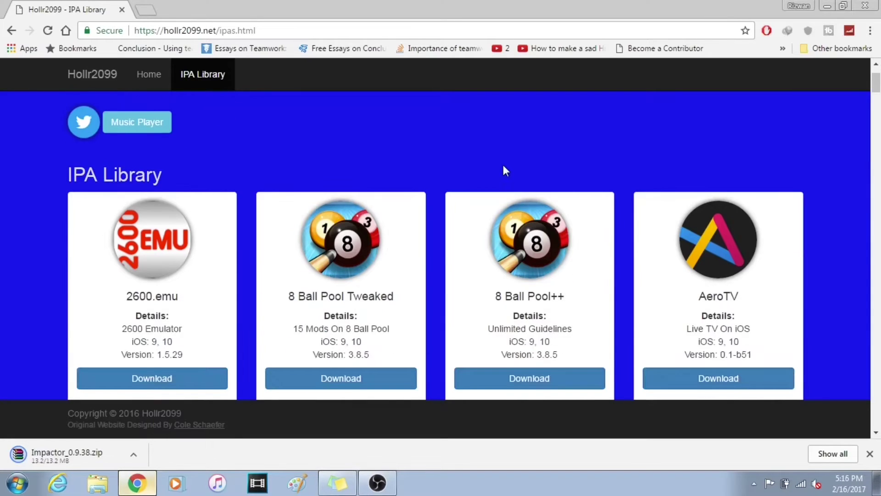
pyautogui.scroll(-3, 504, 171)
pyautogui.scroll(-1, 503, 166)
pyautogui.scroll(-1, 503, 169)
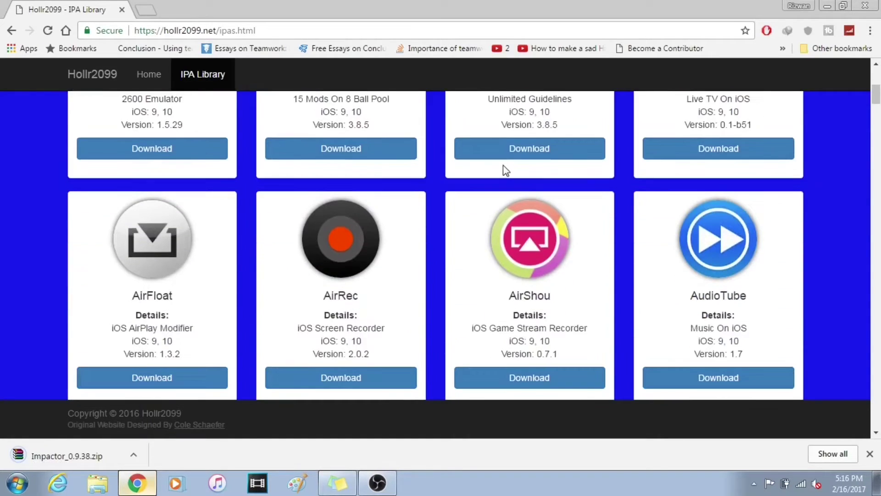
pyautogui.scroll(-1, 504, 171)
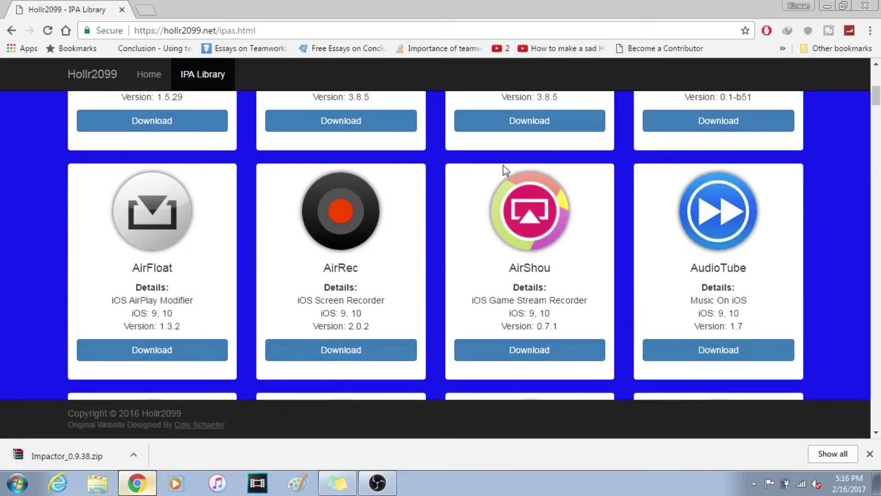
pyautogui.scroll(-1, 504, 171)
pyautogui.scroll(-1, 504, 166)
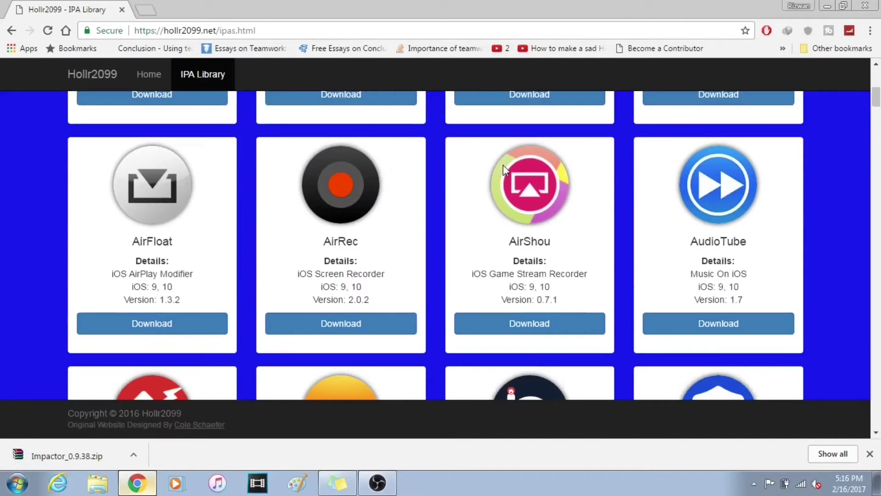
pyautogui.scroll(-5, 504, 166)
pyautogui.scroll(-2, 504, 165)
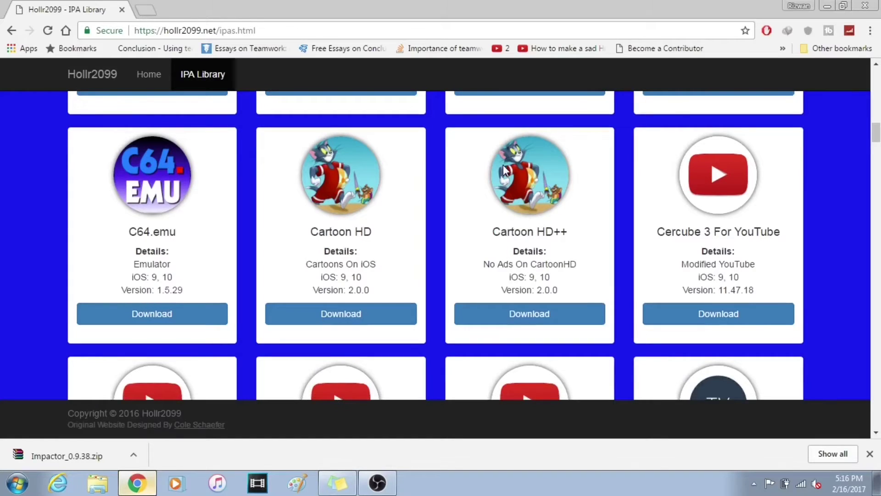
pyautogui.scroll(-1, 504, 165)
pyautogui.scroll(-4, 503, 165)
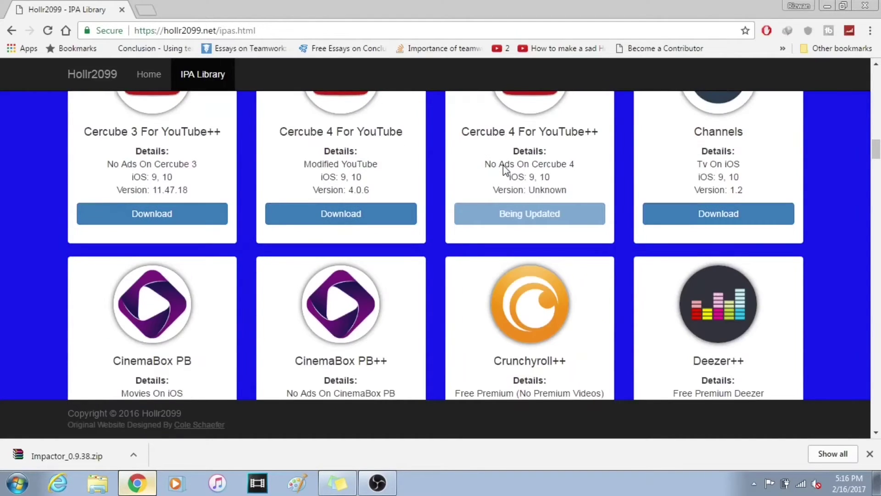
pyautogui.scroll(-1, 504, 165)
pyautogui.scroll(-2, 504, 165)
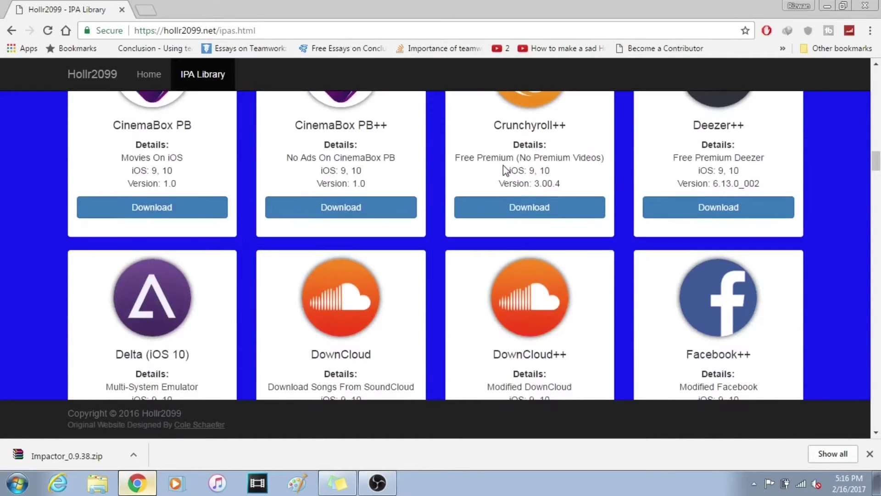
pyautogui.scroll(-1, 504, 169)
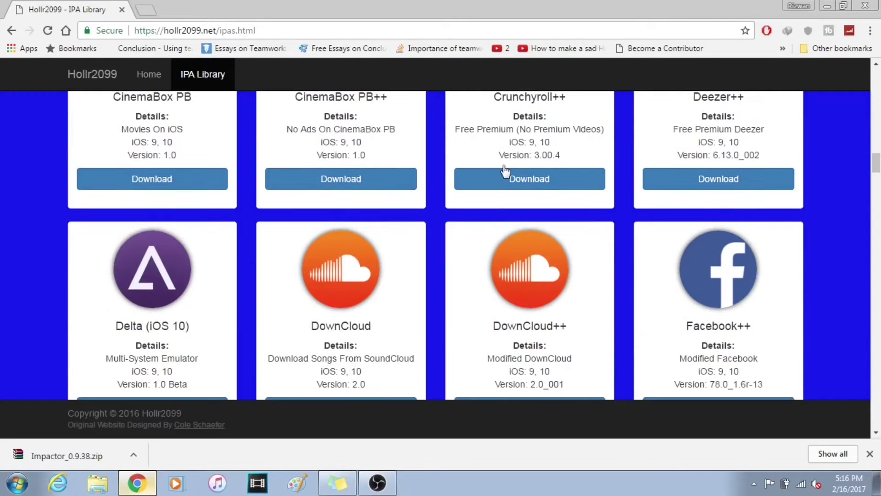
pyautogui.scroll(-5, 503, 164)
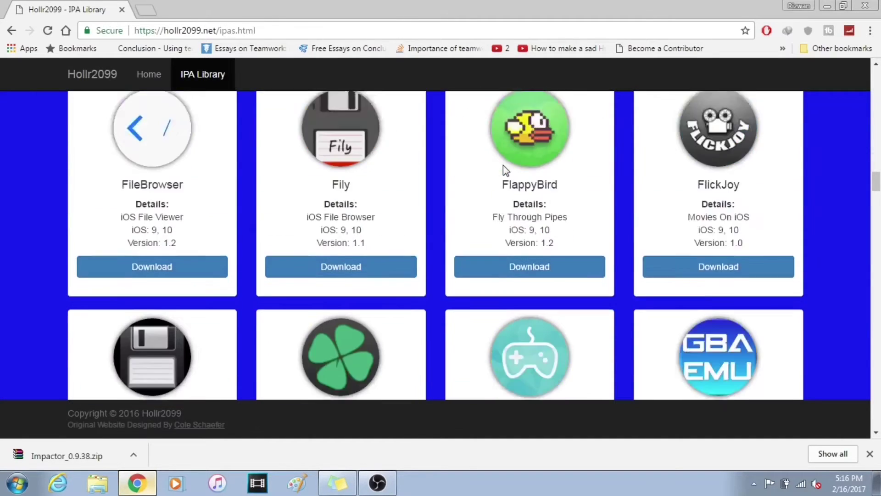
pyautogui.scroll(-2, 503, 165)
pyautogui.scroll(-2, 504, 164)
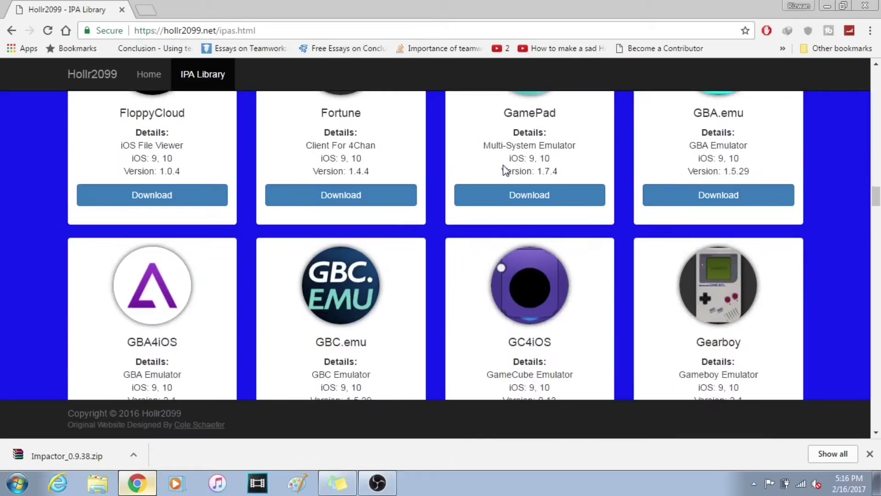
pyautogui.scroll(-1, 503, 171)
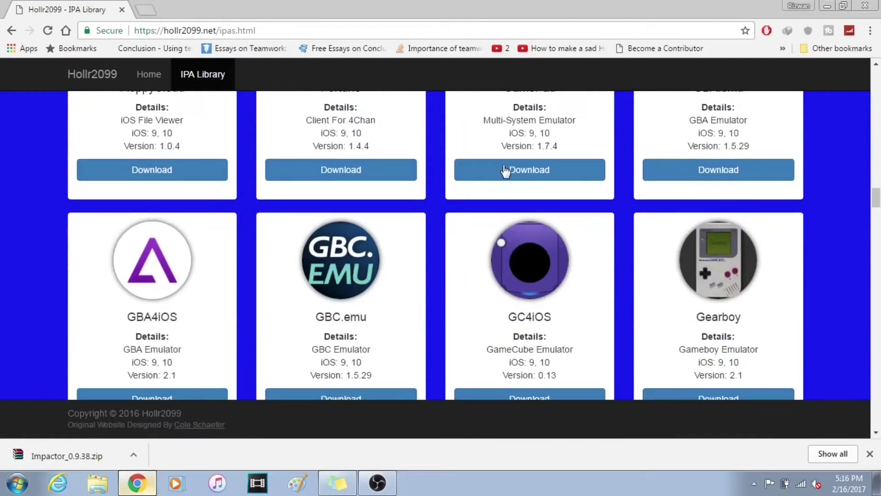
pyautogui.scroll(-2, 505, 170)
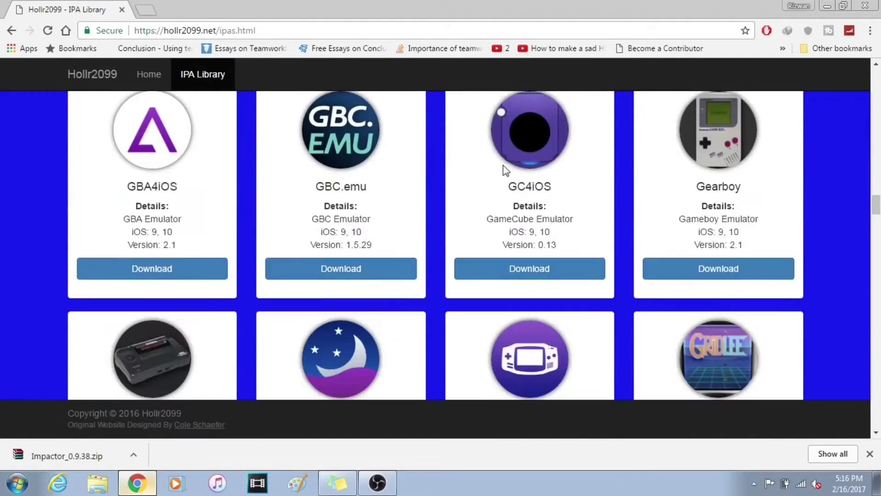
pyautogui.scroll(-2, 505, 170)
pyautogui.scroll(-1, 504, 172)
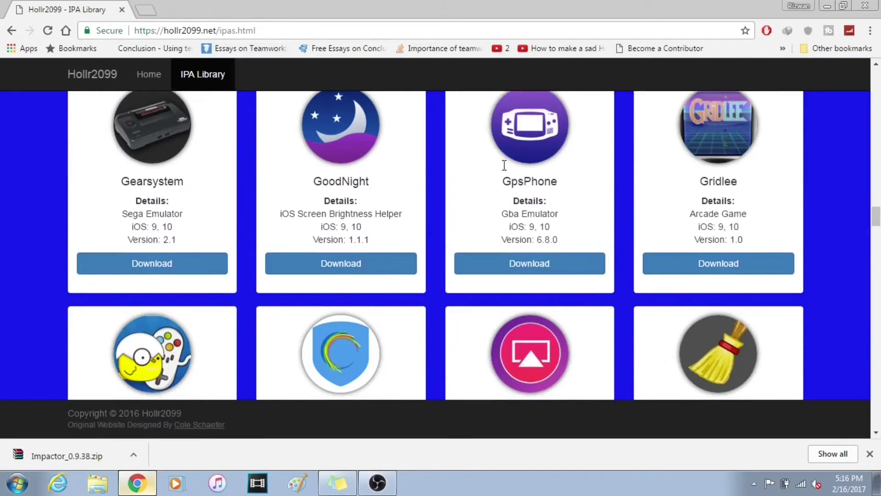
pyautogui.scroll(-1, 503, 166)
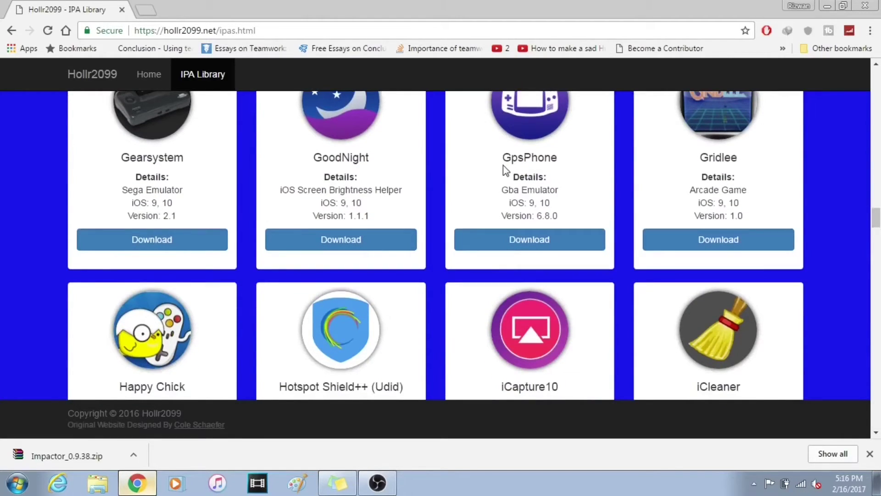
pyautogui.scroll(-6, 503, 164)
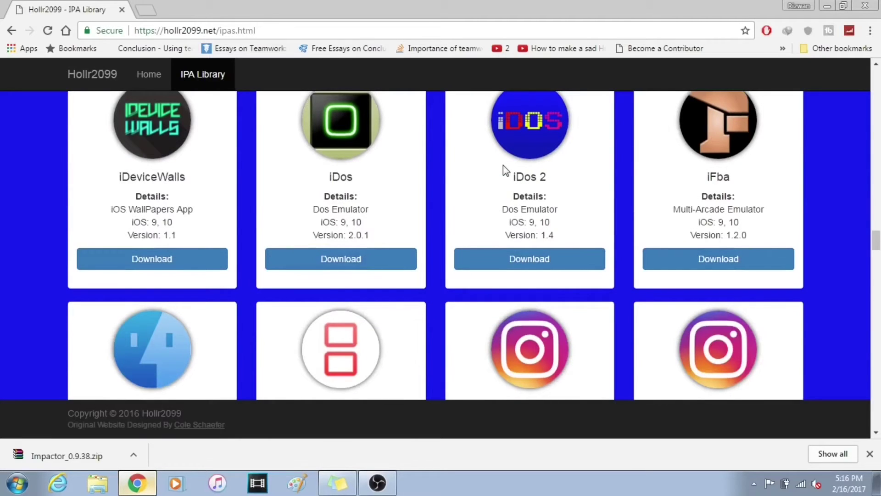
pyautogui.scroll(-1, 503, 164)
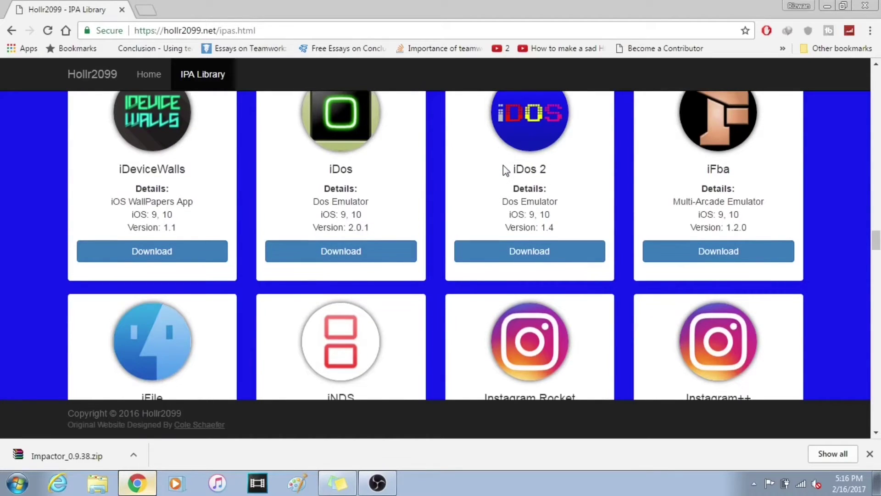
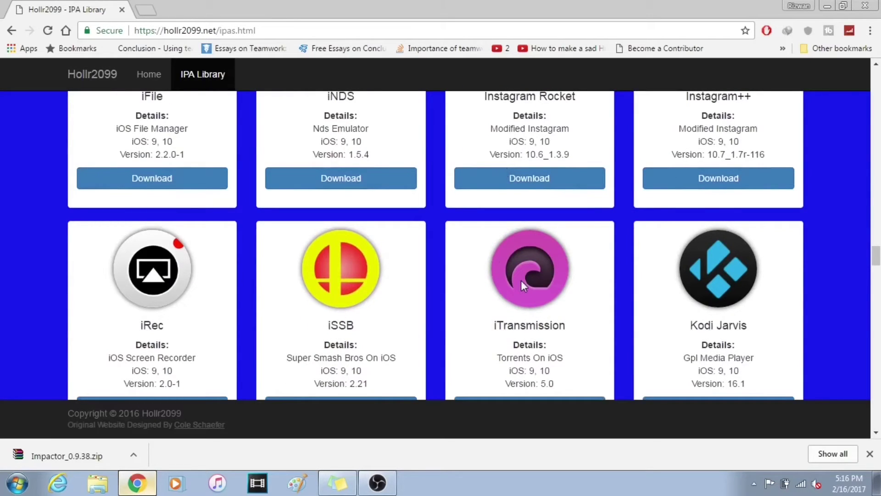
pyautogui.scroll(-1, 521, 280)
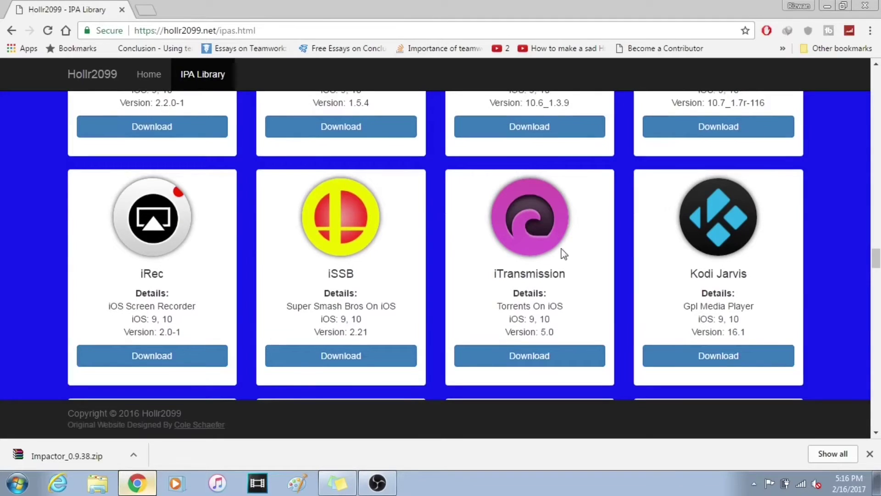
# Step: Save the iTransmission 5.0 IPA link from the Hollr2099 library to the Desktop
pyautogui.rightClick(521, 363)
pyautogui.click(557, 278)
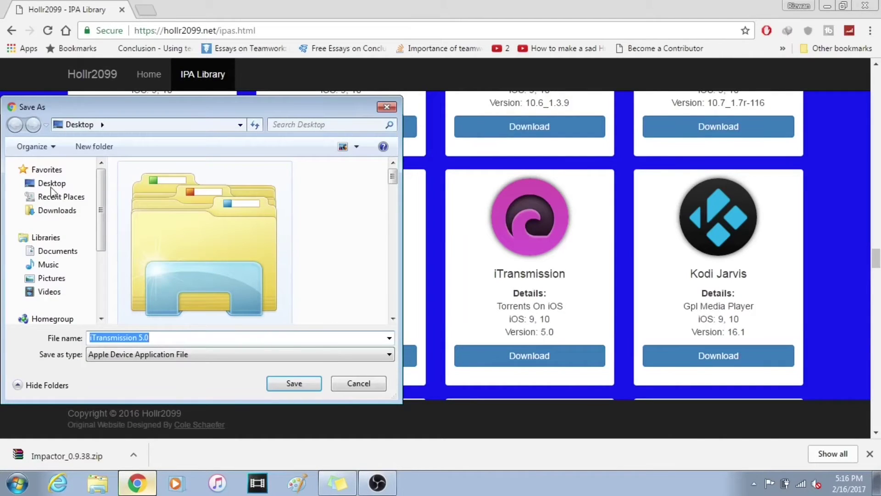
pyautogui.click(52, 184)
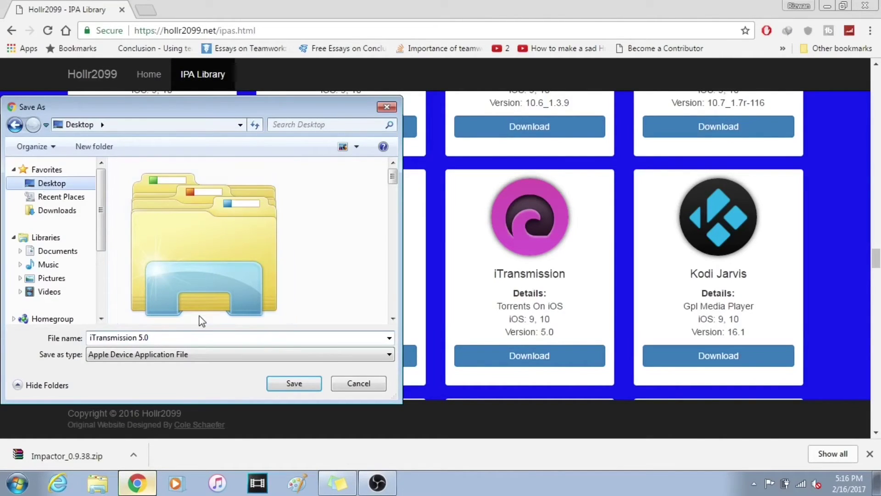
pyautogui.click(282, 381)
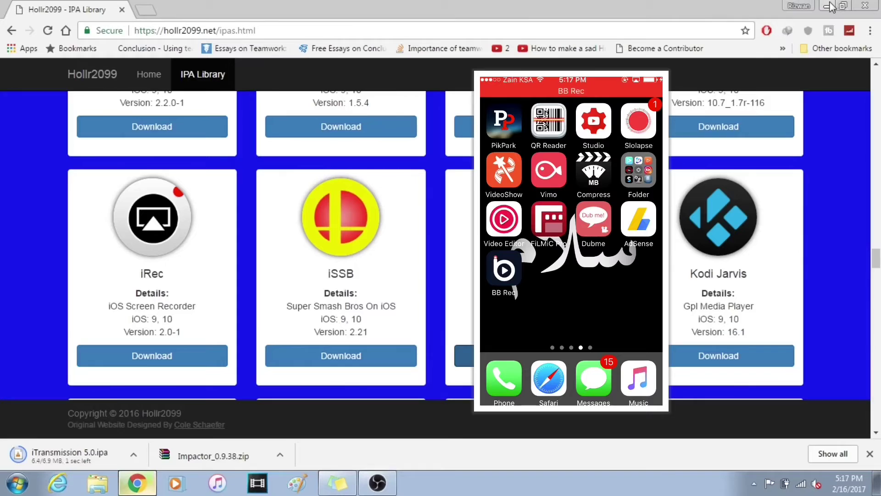
# Step: Show the desktop, restore iTunes, dismiss the iPhone AutoPlay prompt and minimise iTunes again
pyautogui.press('super+d')
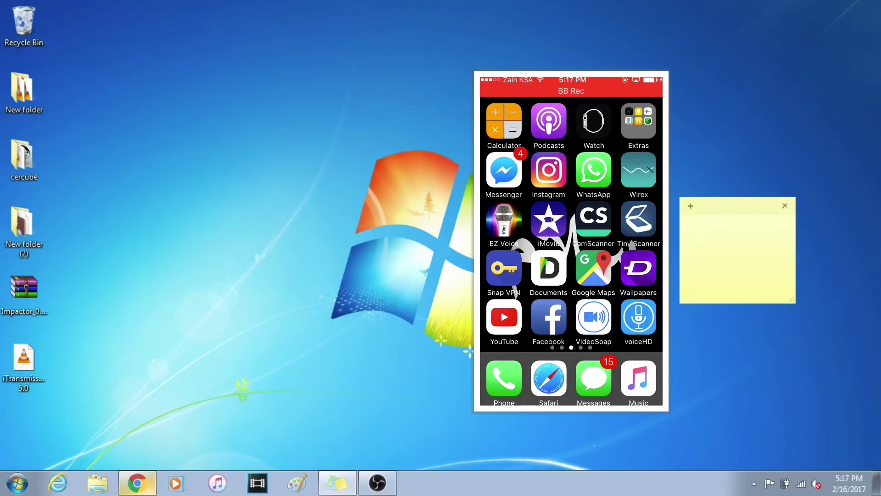
pyautogui.click(217, 483)
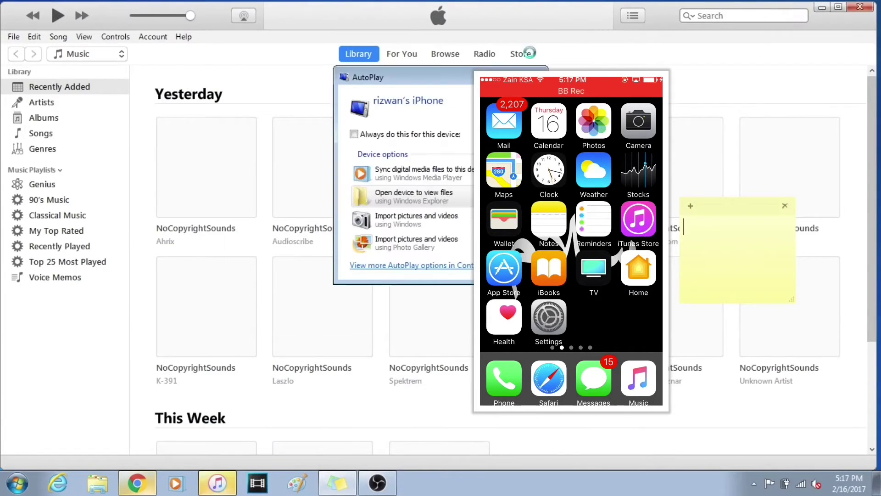
pyautogui.click(772, 14)
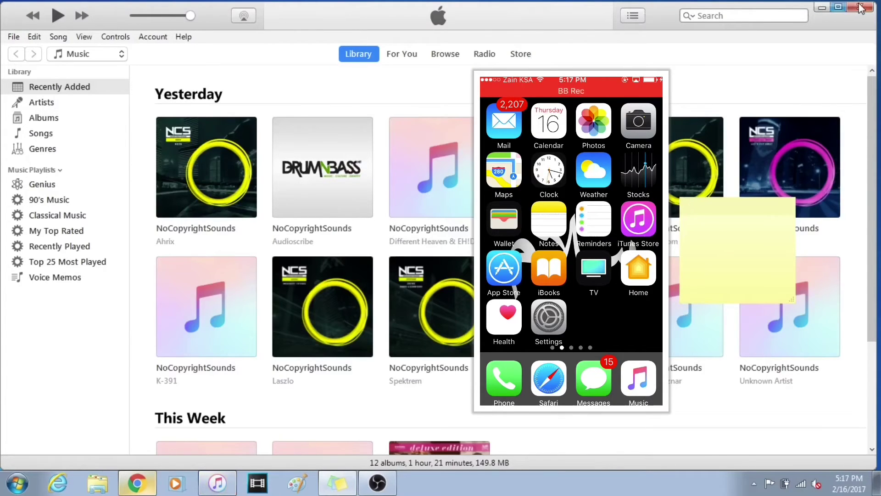
pyautogui.click(812, 8)
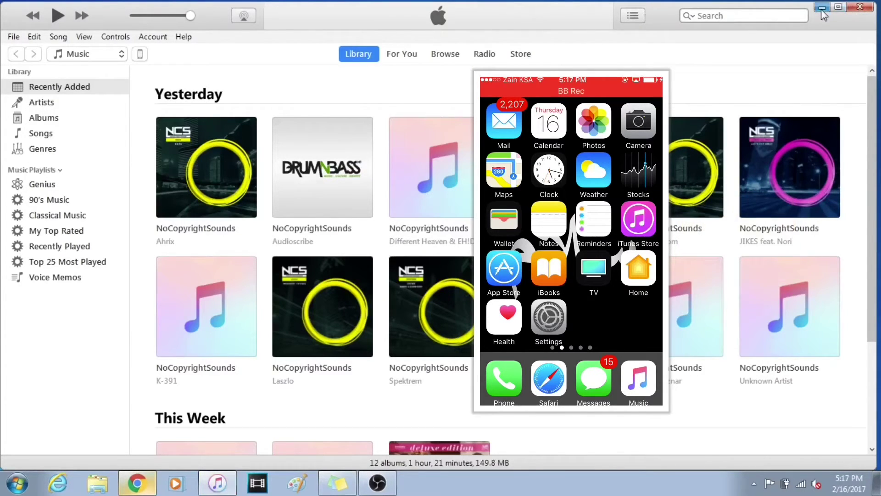
pyautogui.click(822, 8)
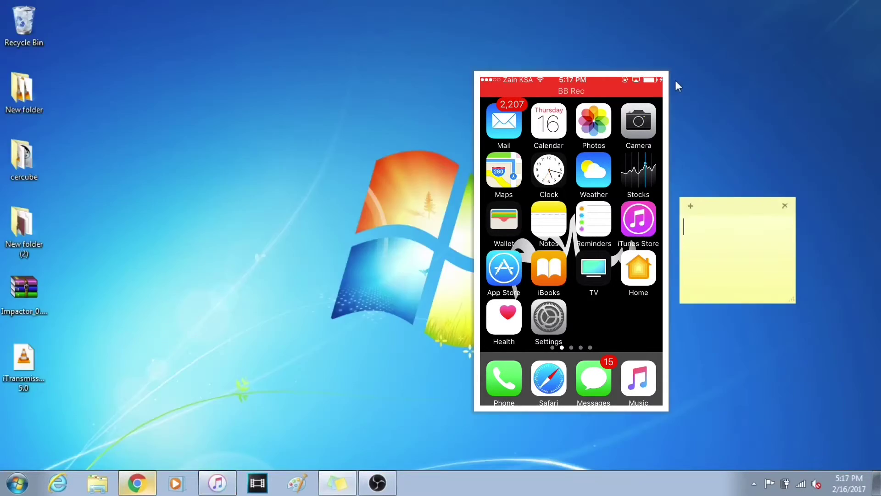
# Step: Extract Impactor_0.9.38.zip on the desktop into its own Impactor_0.9.38 folder
pyautogui.click(228, 470)
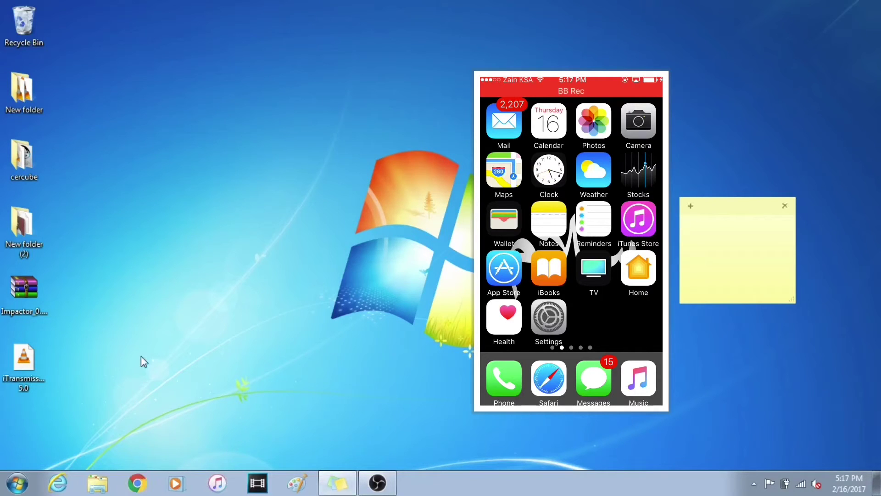
pyautogui.click(42, 295)
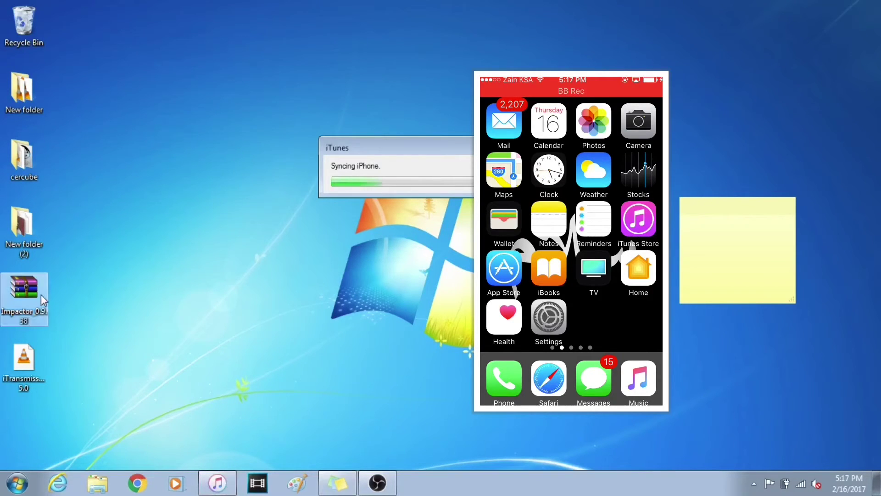
pyautogui.rightClick(15, 294)
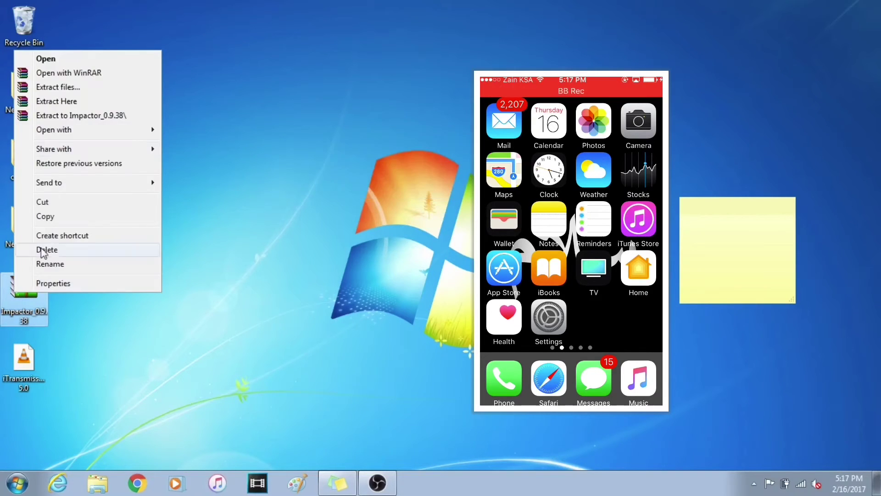
pyautogui.click(100, 116)
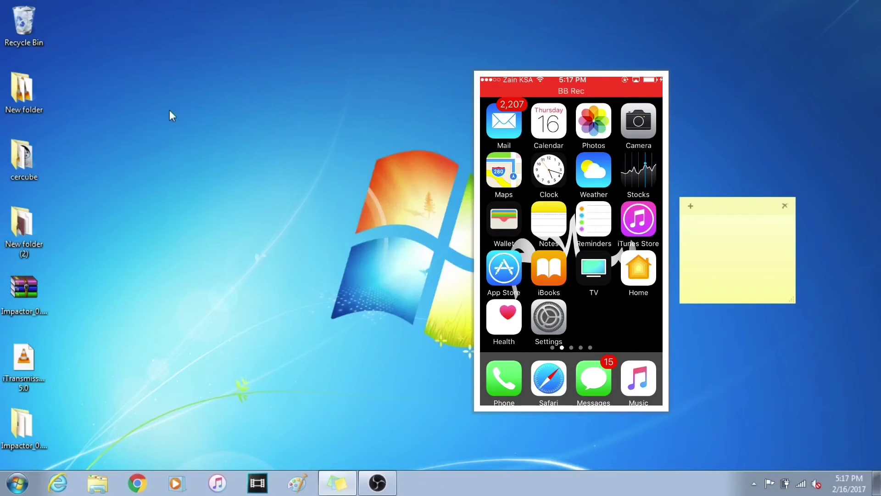
# Step: Open the new Impactor_0.9.38 folder in Windows Explorer
pyautogui.click(28, 425)
pyautogui.doubleClick(27, 426)
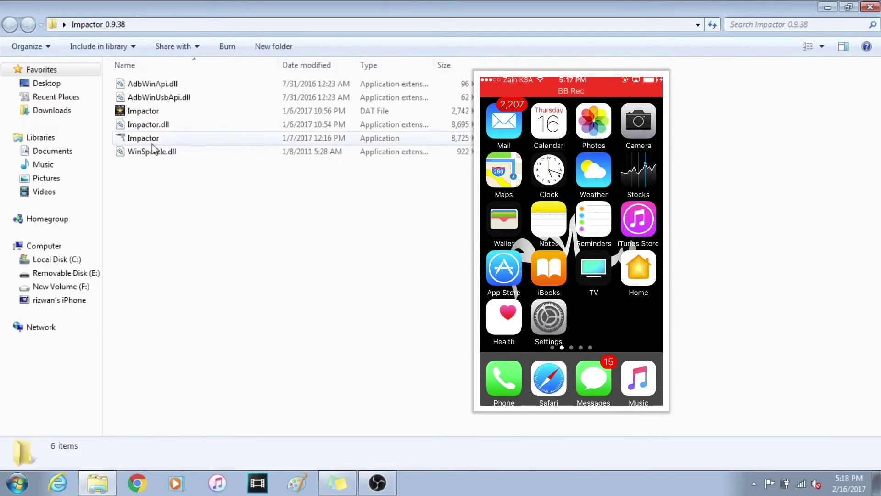
# Step: Launch Impactor.exe from the extracted folder and minimise the Explorer window
pyautogui.doubleClick(150, 140)
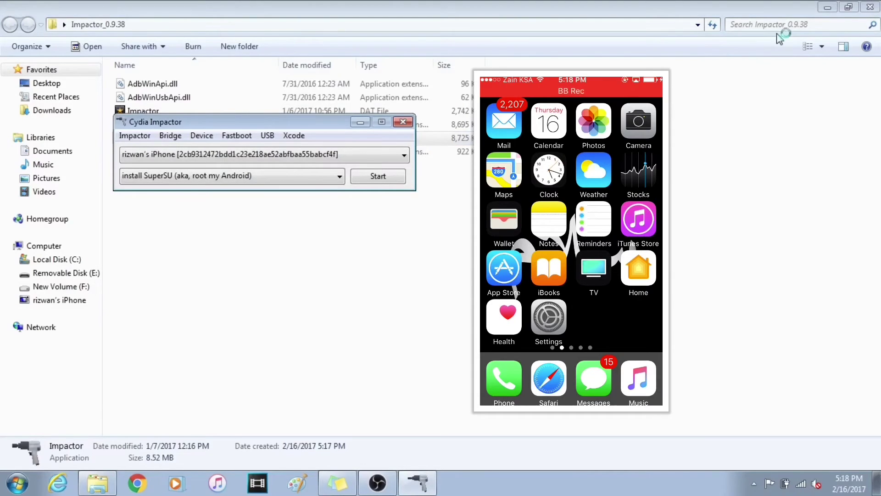
pyautogui.click(824, 8)
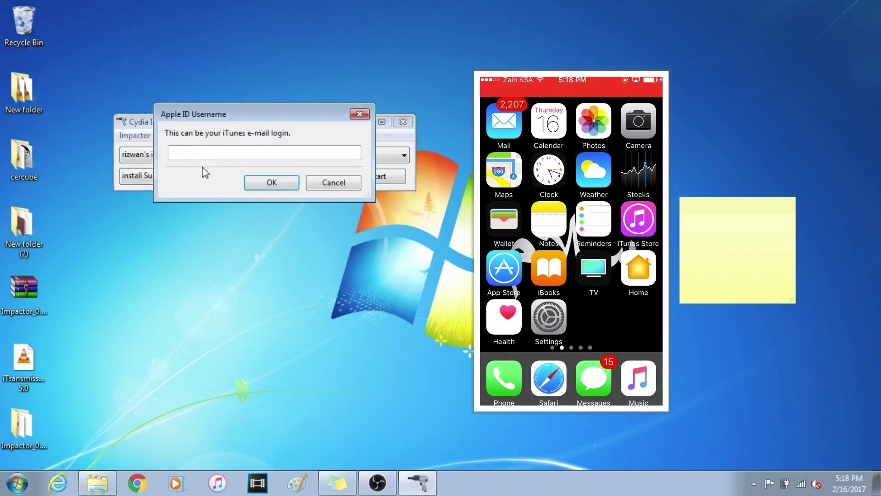
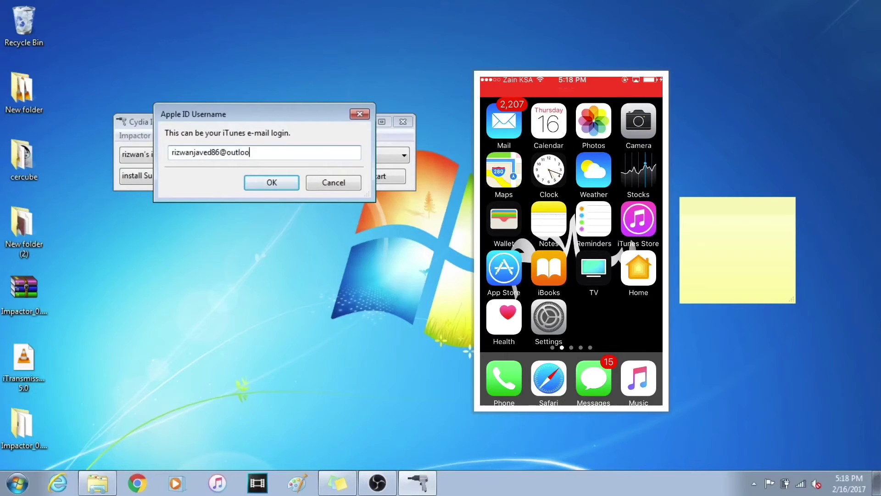
# Step: Submit the Apple ID username and password so Impactor begins its device and certificate checks
pyautogui.press('Return')
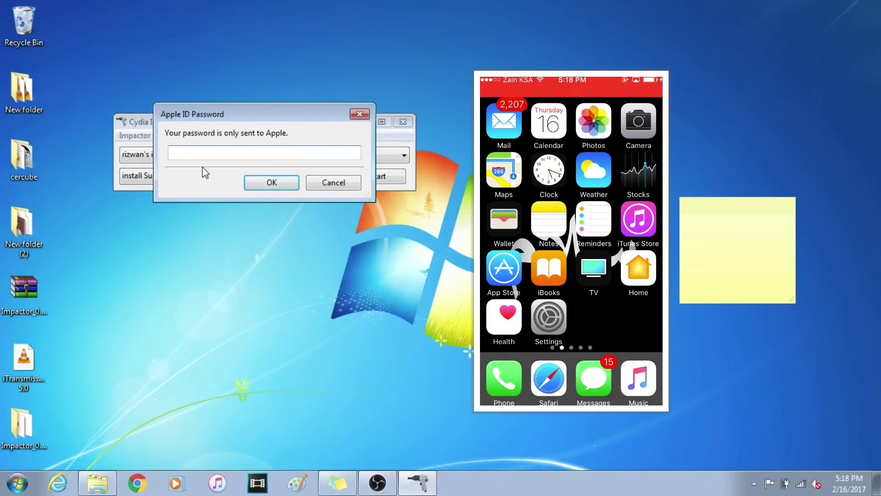
pyautogui.write('••')
pyautogui.write('••••')
pyautogui.write('••')
pyautogui.write('••••')
pyautogui.write('••')
pyautogui.press('Return')
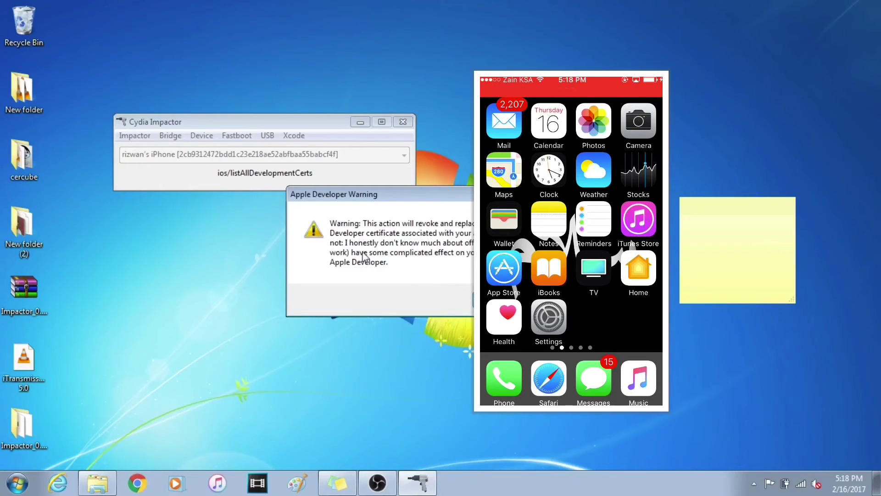
# Step: Accept the Apple Developer certificate warning so the old certificate is revoked
pyautogui.press('Return')
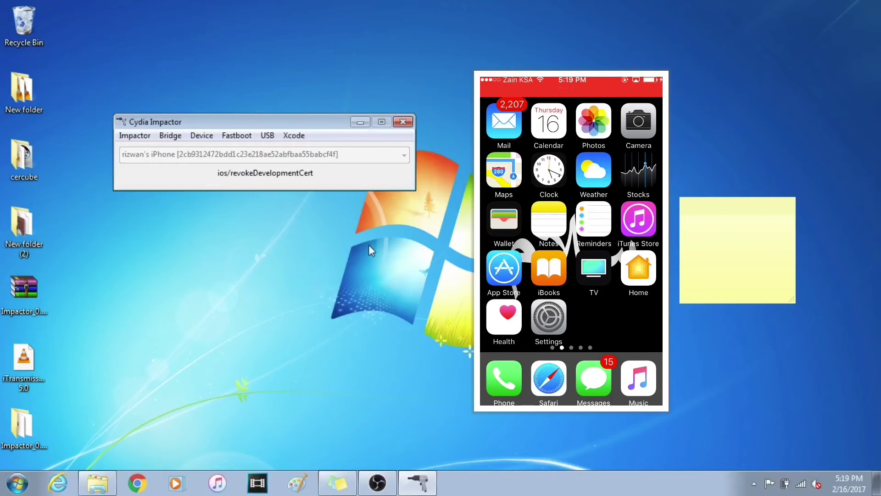